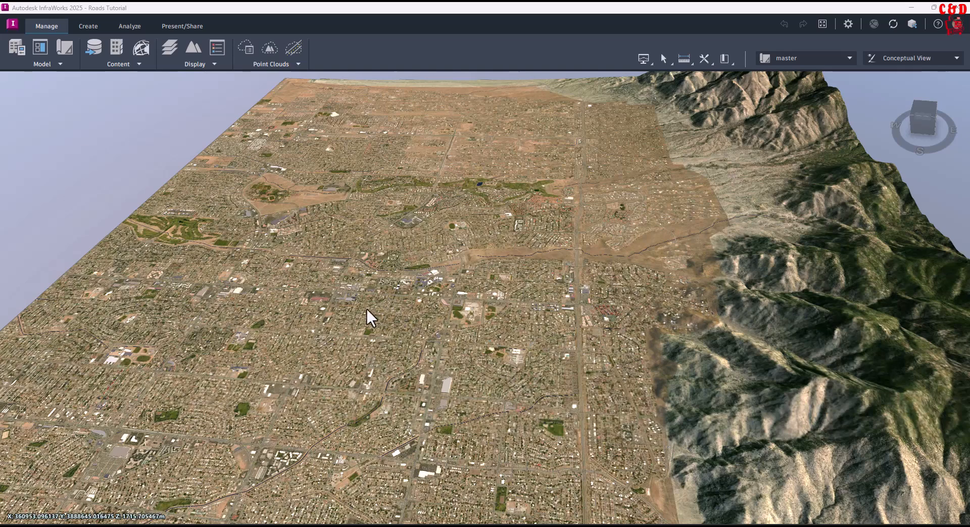
# - Inspect the city and mountain terrain model from several angles, ending in a plan view of the campus block
pyautogui.scroll(-2, 432, 286)
pyautogui.scroll(-2, 431, 286)
pyautogui.keyDown('shift'); pyautogui.moveTo(439, 316); pyautogui.dragTo(454, 334, button='middle'); pyautogui.keyUp('shift')
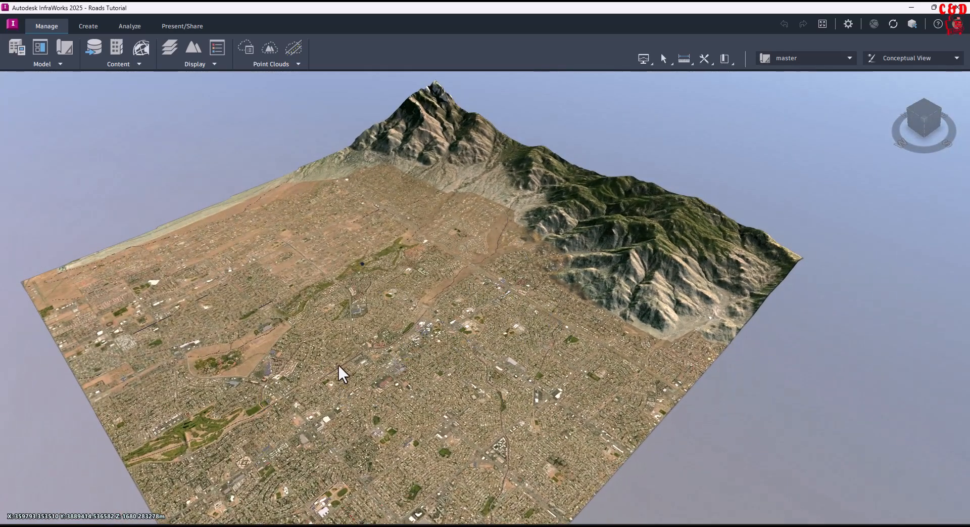
pyautogui.scroll(6, 357, 367)
pyautogui.scroll(-2, 425, 338)
pyautogui.scroll(6, 494, 366)
pyautogui.scroll(2, 493, 369)
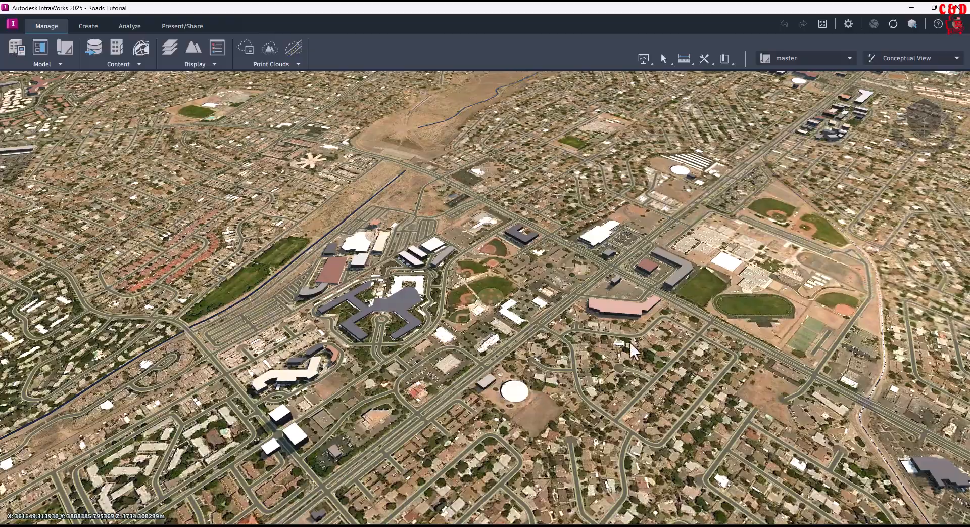
pyautogui.moveTo(568, 397); pyautogui.dragTo(609, 424)
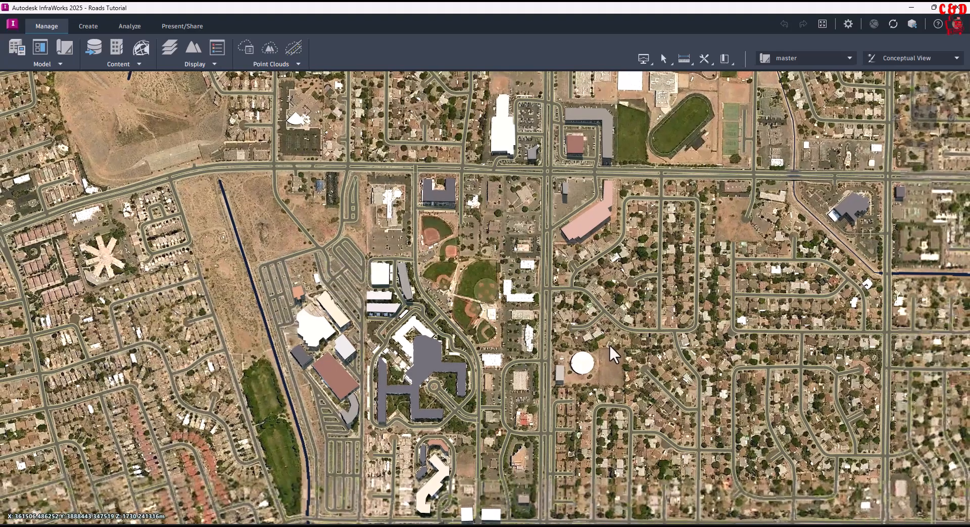
pyautogui.moveTo(609, 344); pyautogui.dragTo(659, 249)
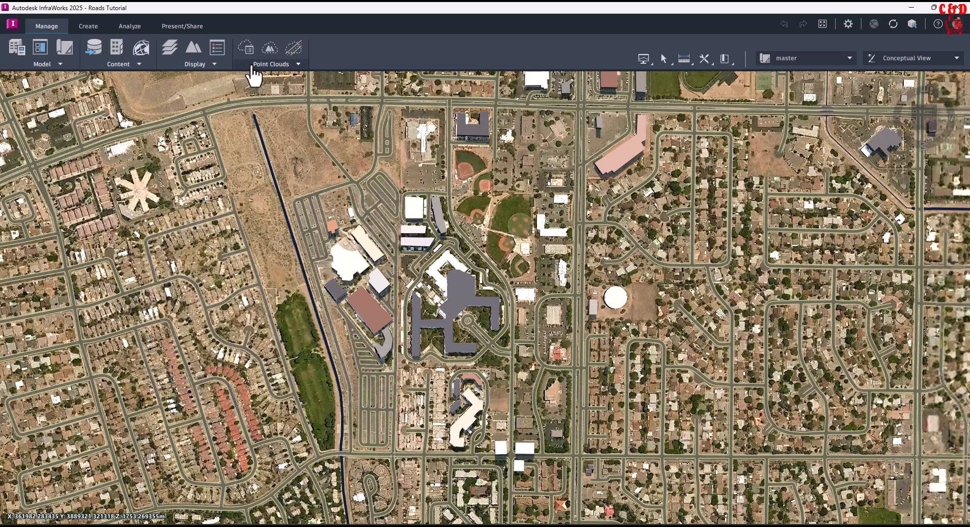
# - Open the 3D model export settings and turn off the use of the entire model as the extent
pyautogui.click(183, 25)
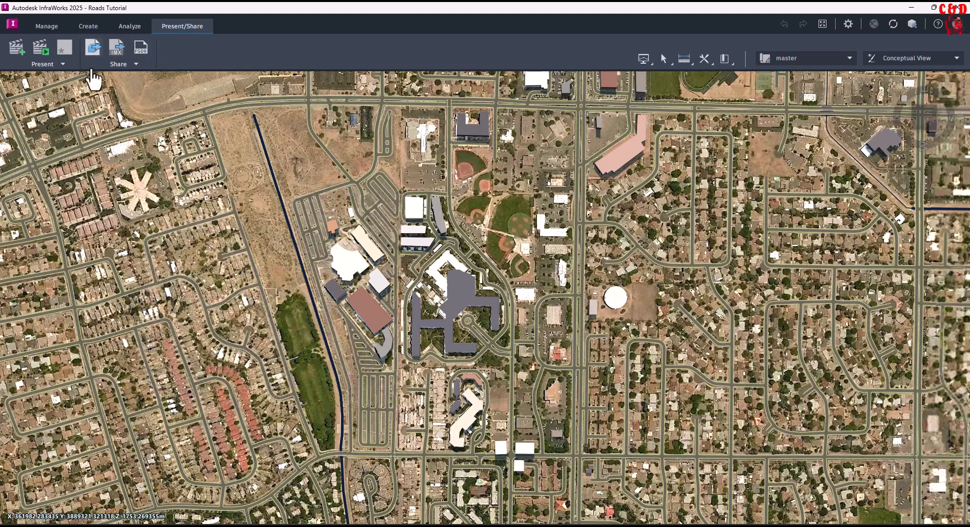
pyautogui.click(137, 66)
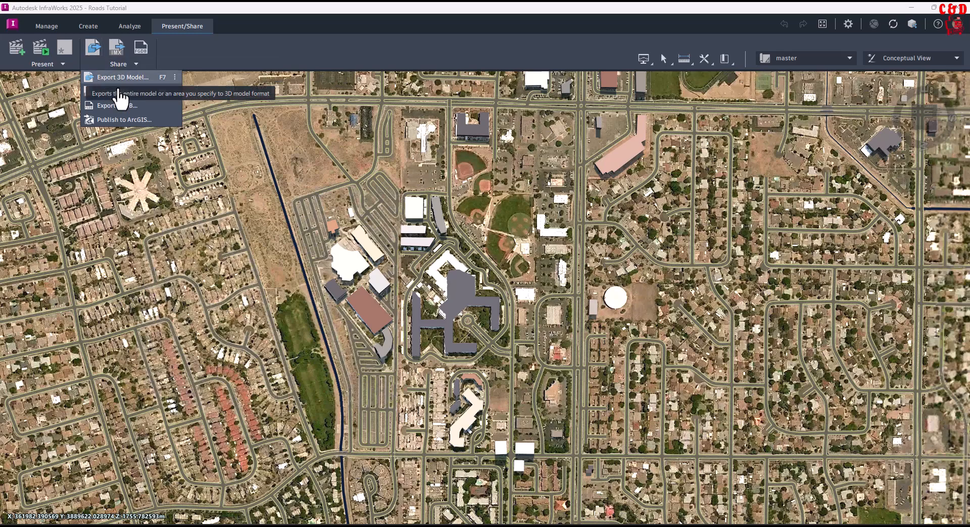
pyautogui.click(107, 77)
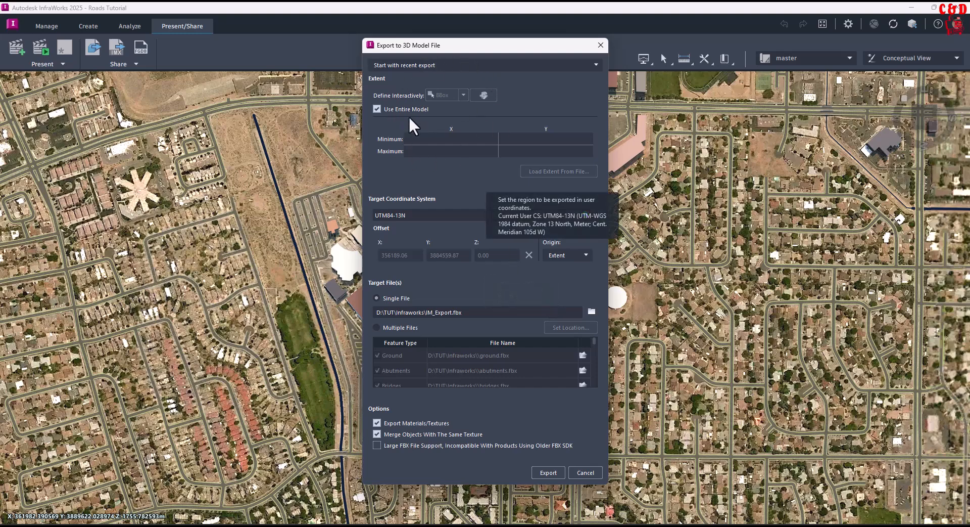
pyautogui.click(376, 108)
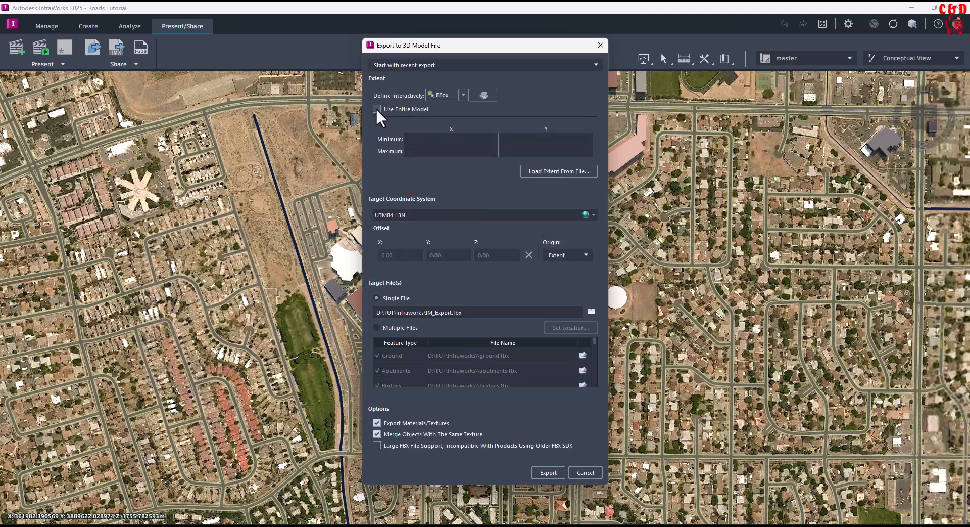
pyautogui.click(461, 94)
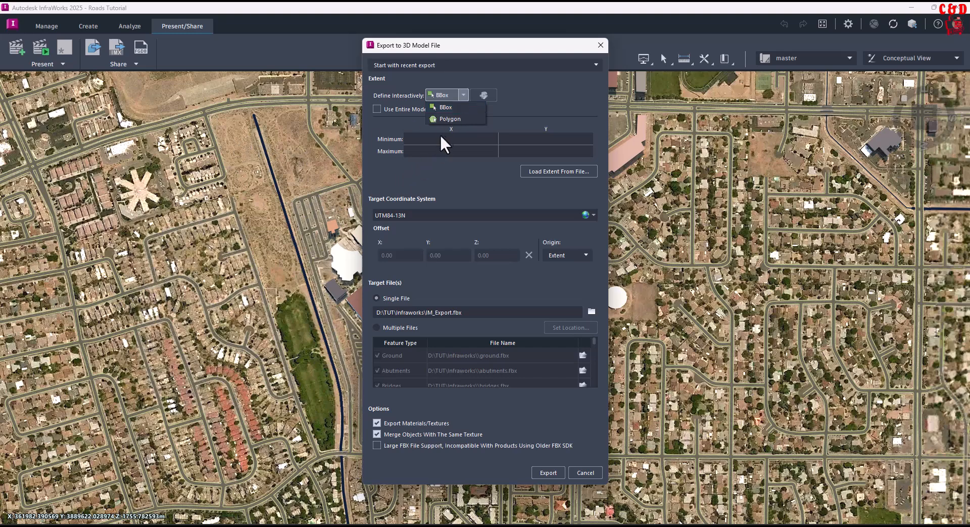
pyautogui.click(451, 118)
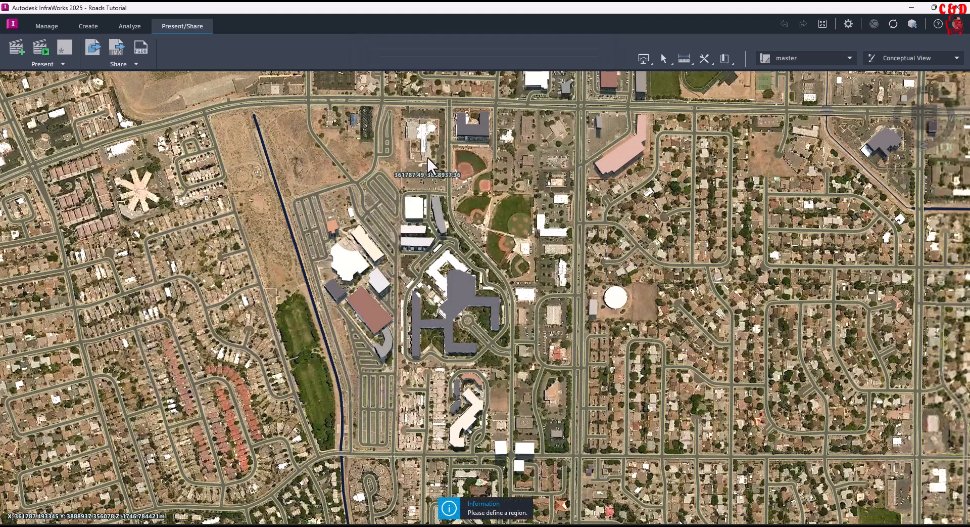
pyautogui.press('Escape')
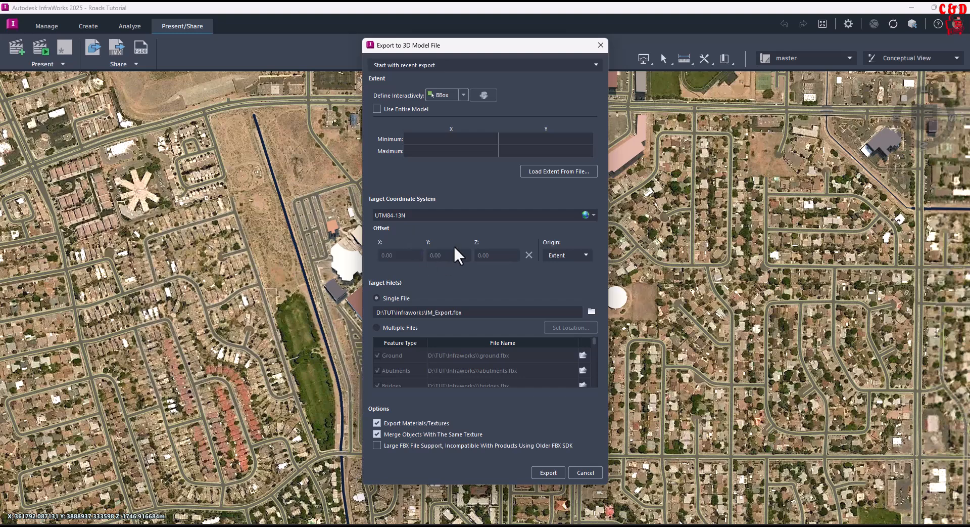
# - Examine the available target coordinate systems, the target file path and the interactive extent options for the export
pyautogui.click(595, 214)
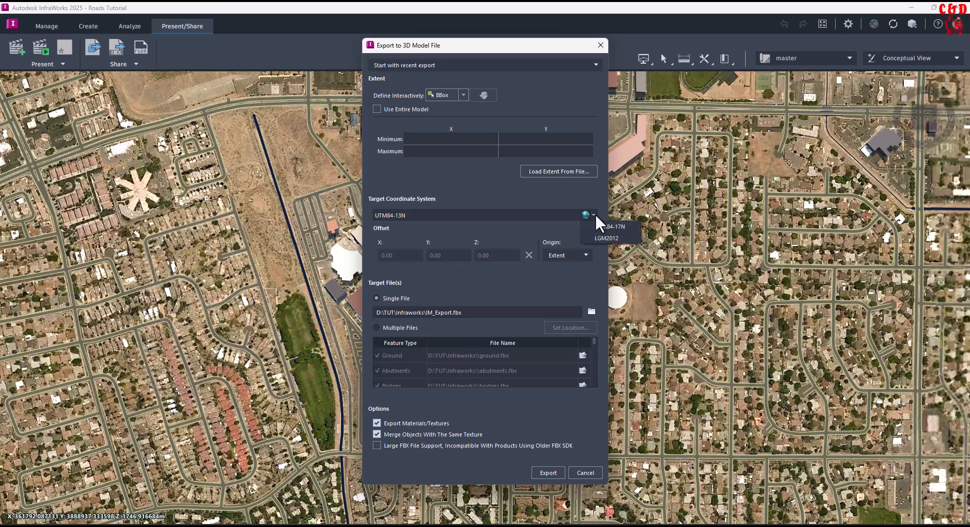
pyautogui.click(587, 195)
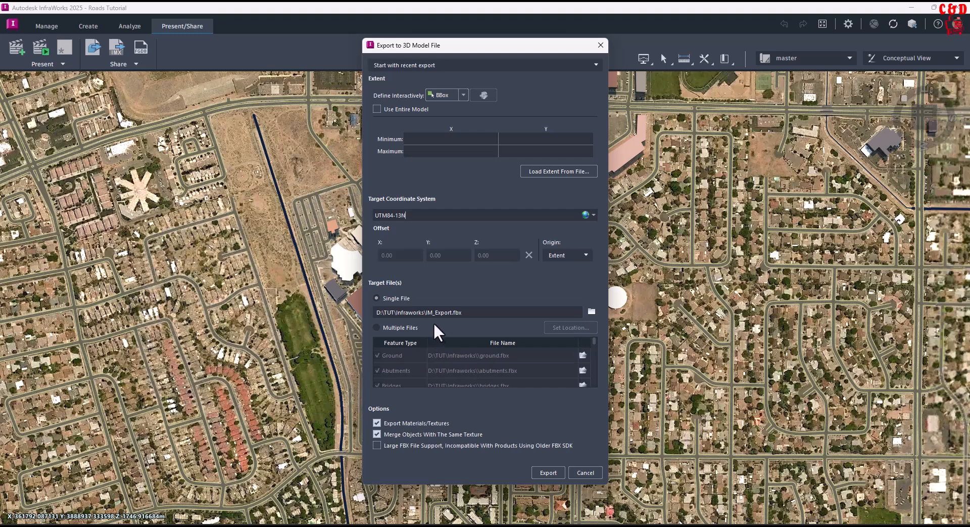
pyautogui.click(466, 312)
pyautogui.click(464, 95)
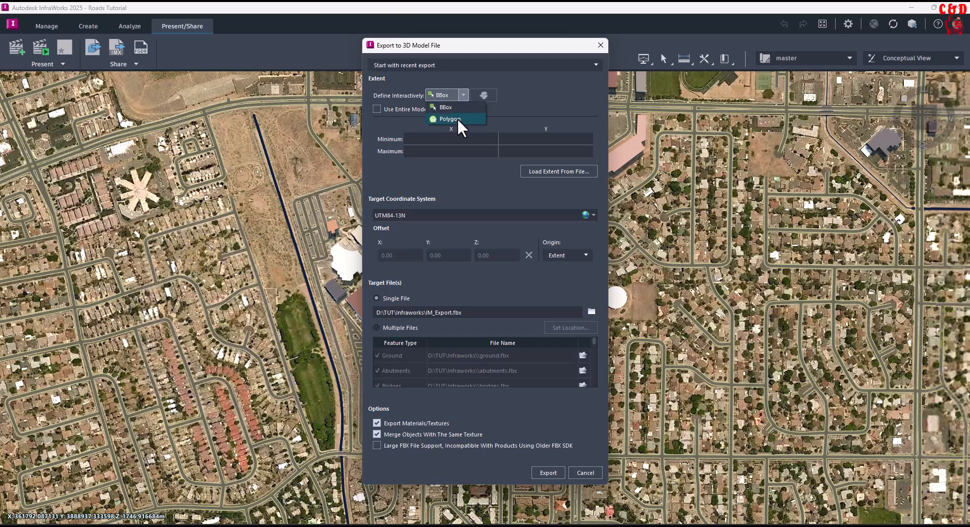
pyautogui.click(523, 99)
pyautogui.click(464, 95)
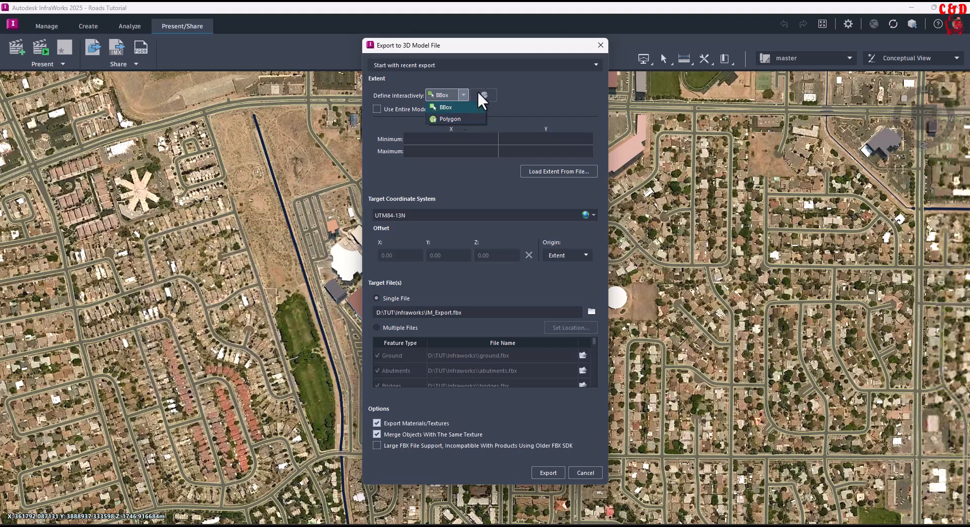
pyautogui.click(491, 49)
# - Define the export extent as a polygon following the roads around the campus block and the green strip beside the canal
pyautogui.moveTo(486, 49); pyautogui.dragTo(757, 70)
pyautogui.click(735, 118)
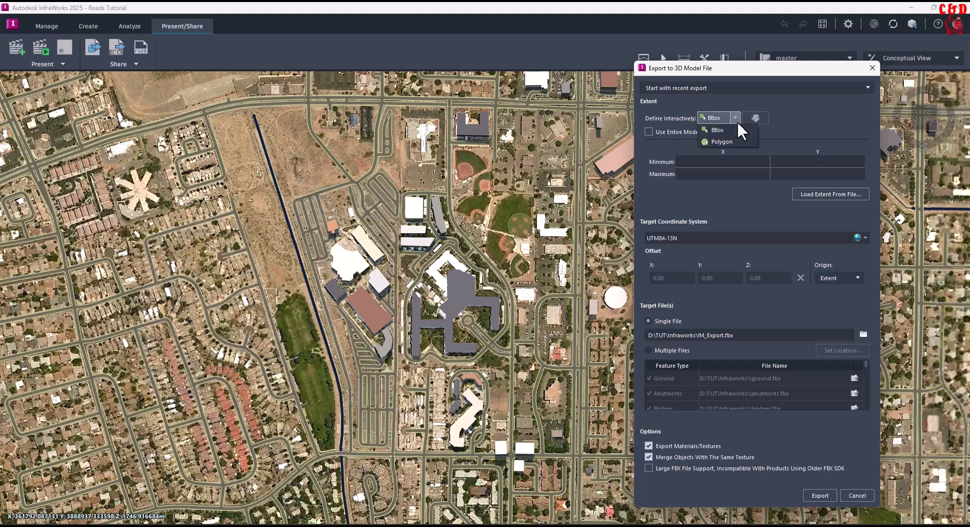
pyautogui.click(728, 142)
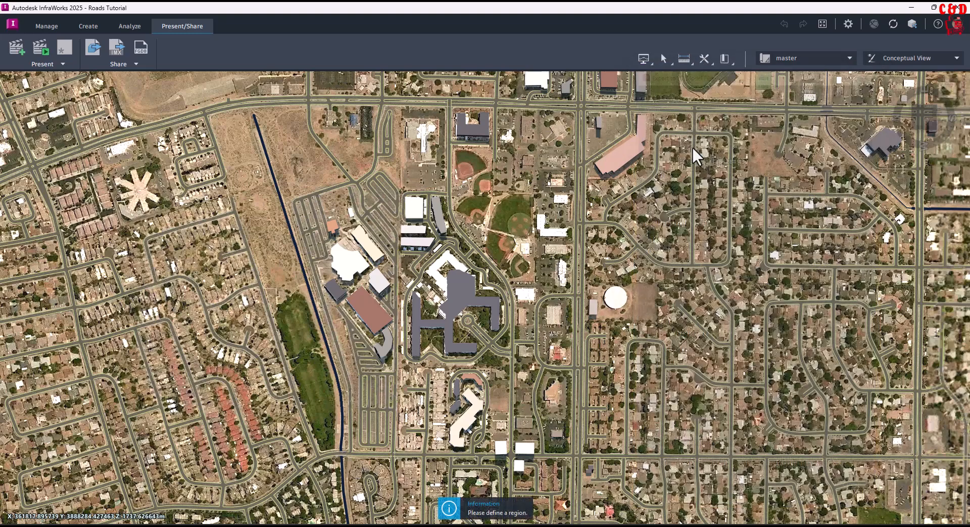
pyautogui.click(204, 113)
pyautogui.click(251, 102)
pyautogui.click(579, 103)
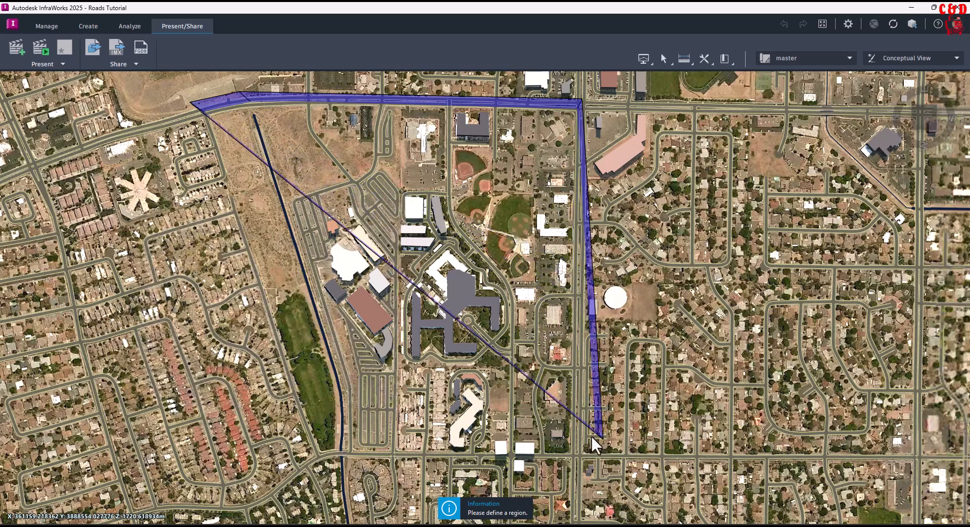
pyautogui.click(571, 453)
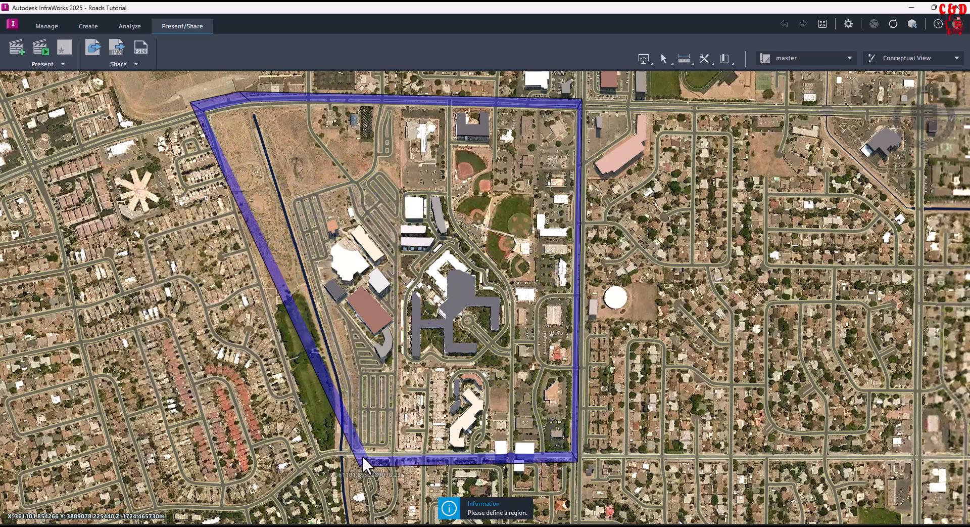
pyautogui.doubleClick(319, 451)
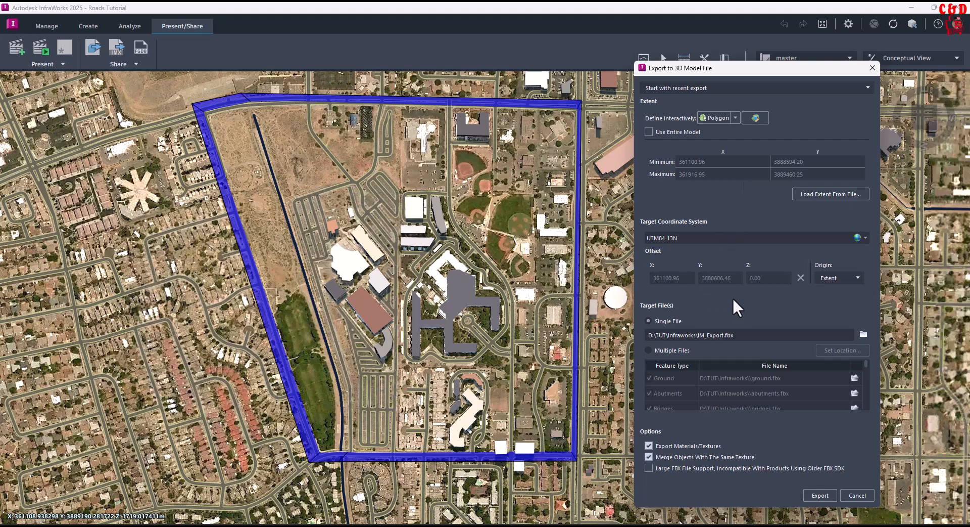
# - Check the offset origin choices and keep Extent as the origin
pyautogui.click(844, 281)
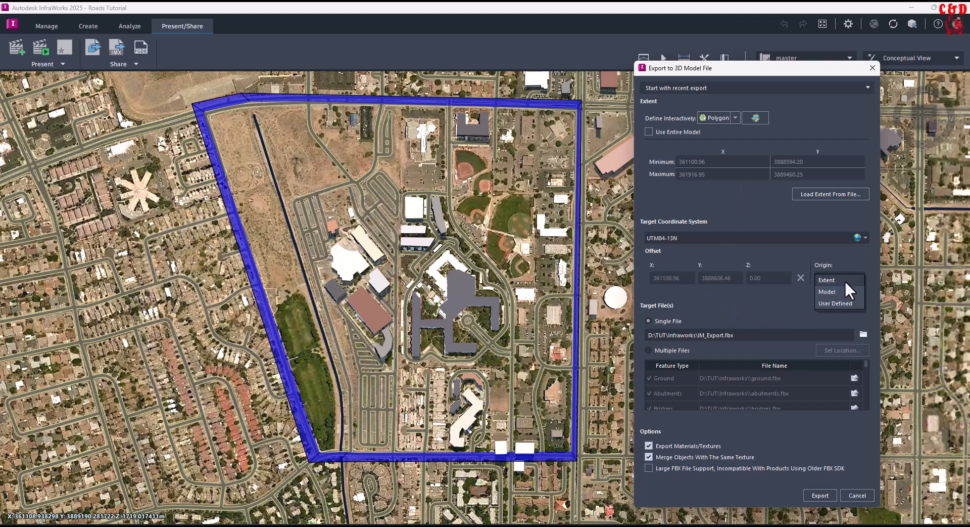
pyautogui.click(802, 253)
pyautogui.click(837, 278)
pyautogui.click(839, 280)
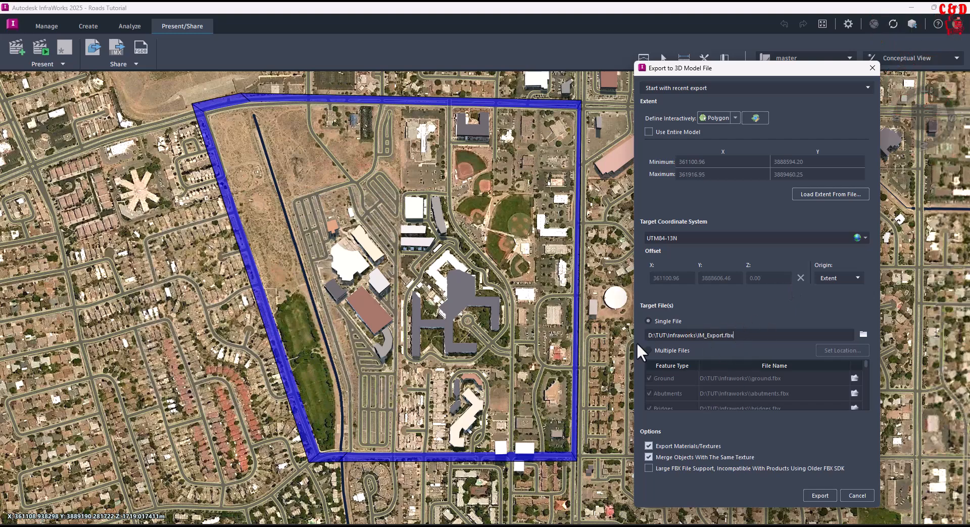
# - Choose Collada (*.dae) as the target file type and delete the existing IM_Export.dae from the Infraworks folder
pyautogui.click(864, 334)
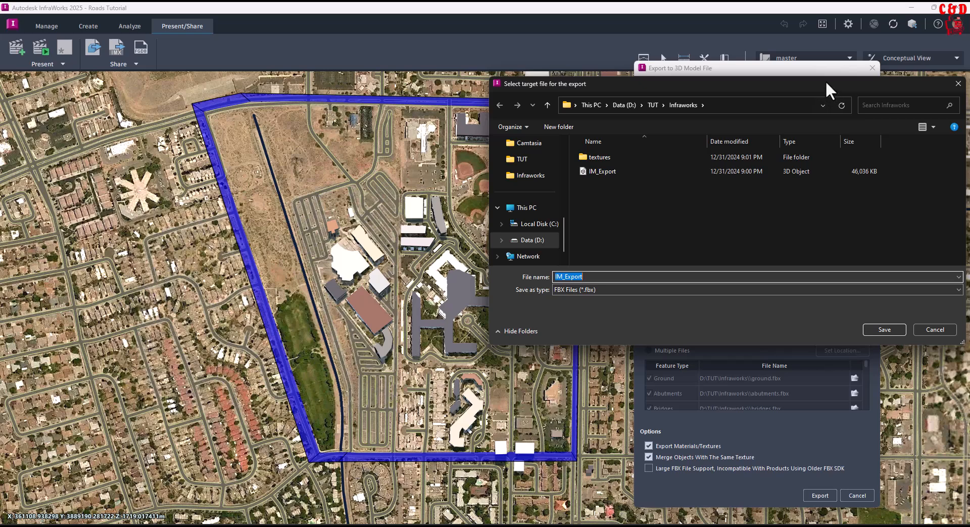
pyautogui.moveTo(827, 80); pyautogui.dragTo(670, 142)
pyautogui.scroll(5, 384, 272)
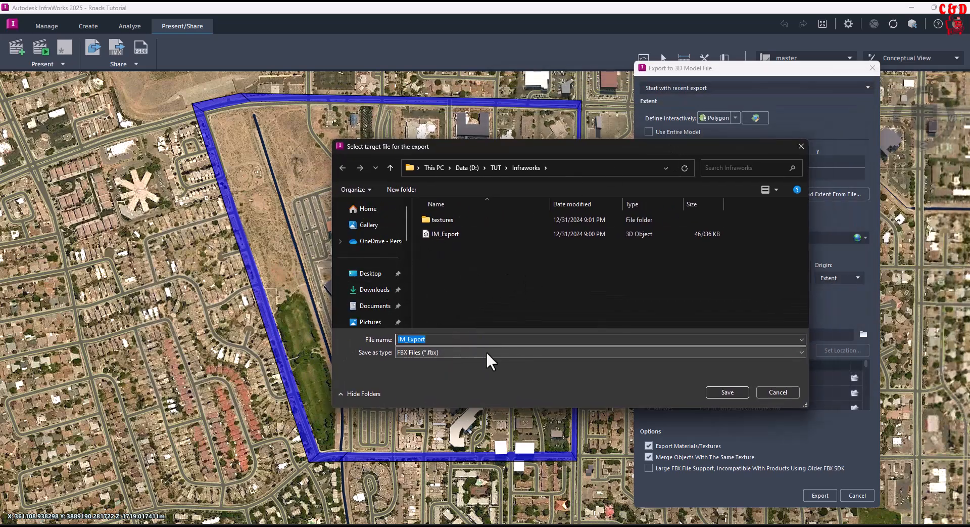
pyautogui.click(433, 353)
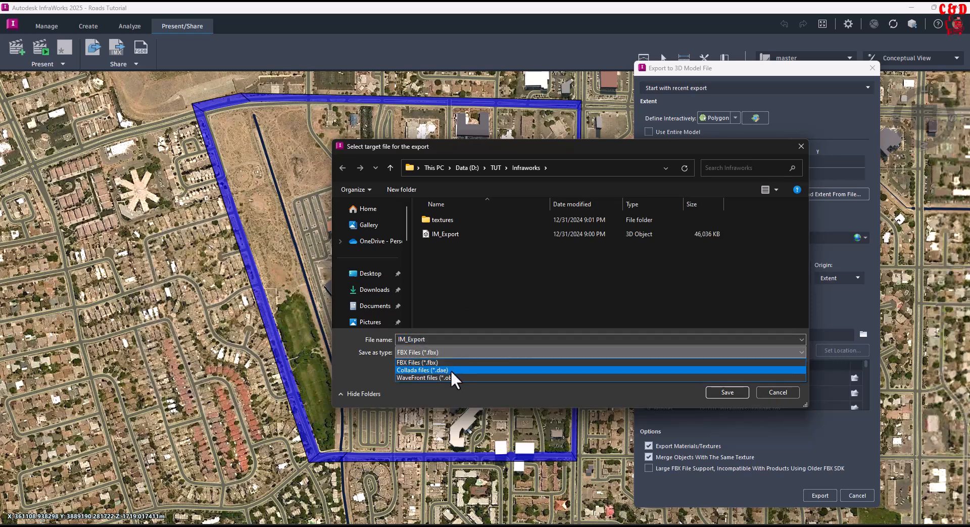
pyautogui.click(453, 369)
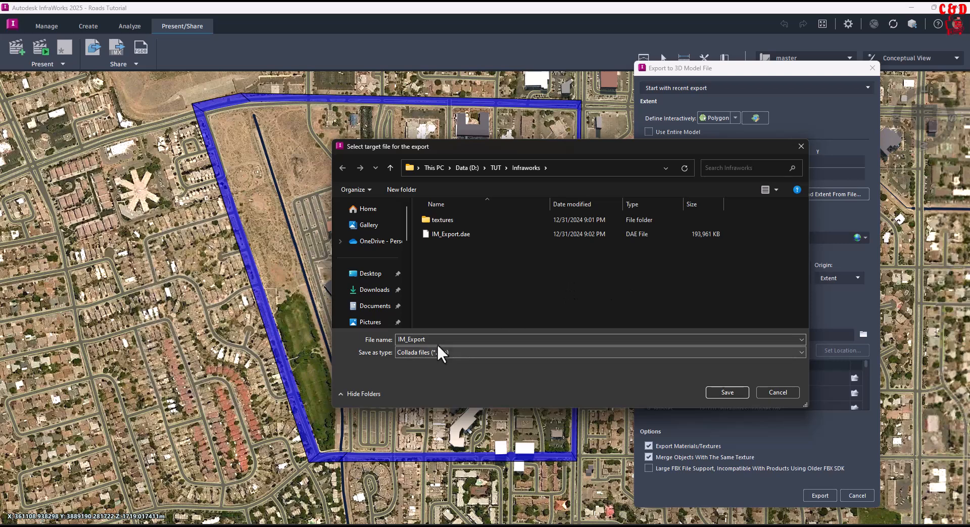
pyautogui.click(455, 236)
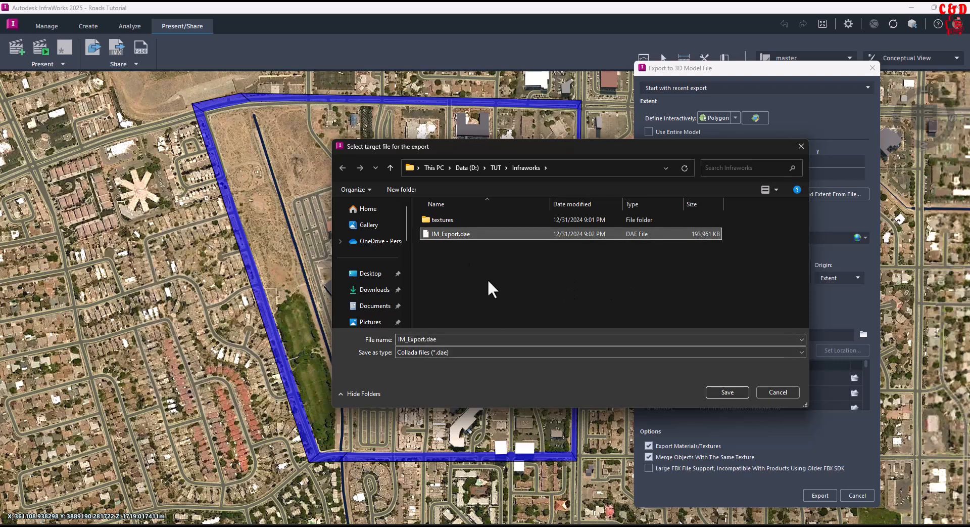
pyautogui.press('Delete')
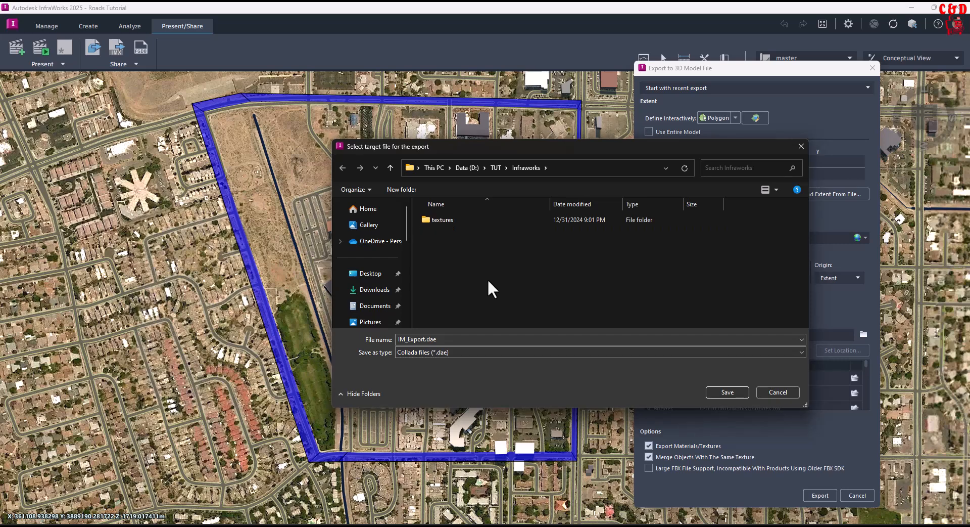
# - Save the target file as IM_Export.dae and export the selected area as a single 3D model file
pyautogui.click(442, 339)
pyautogui.click(442, 339)
pyautogui.click(418, 339)
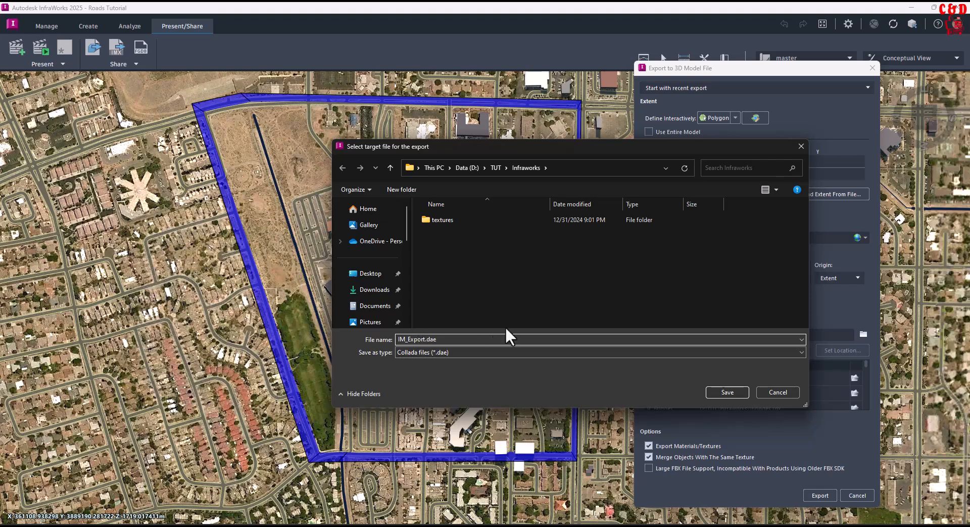
pyautogui.click(728, 392)
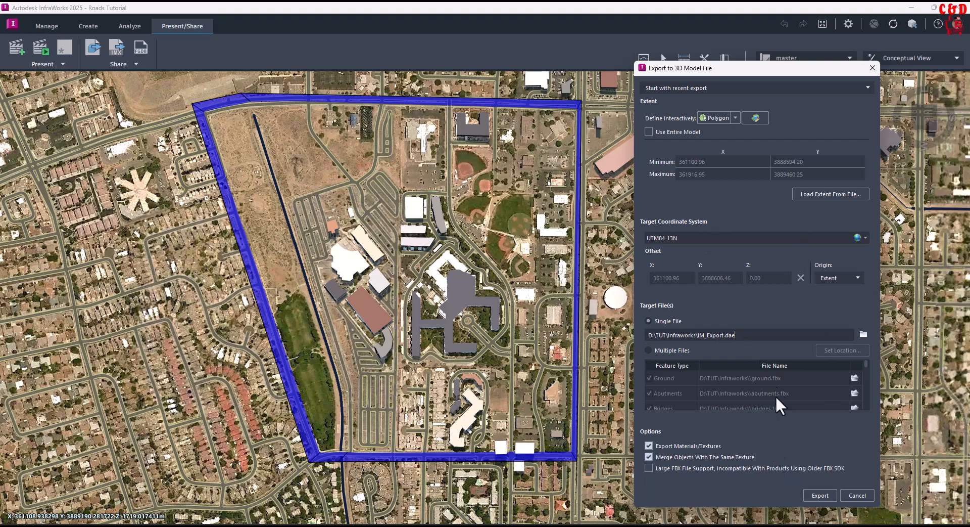
pyautogui.click(819, 495)
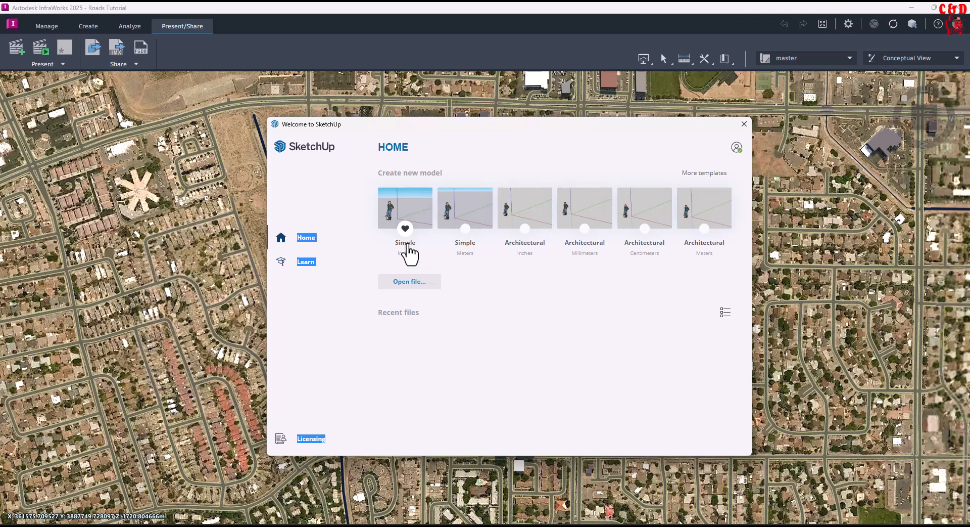
# - Switch to SketchUp, create a new model from the first Simple template, ignore the extension updates, and delete the default figure
pyautogui.click(420, 215)
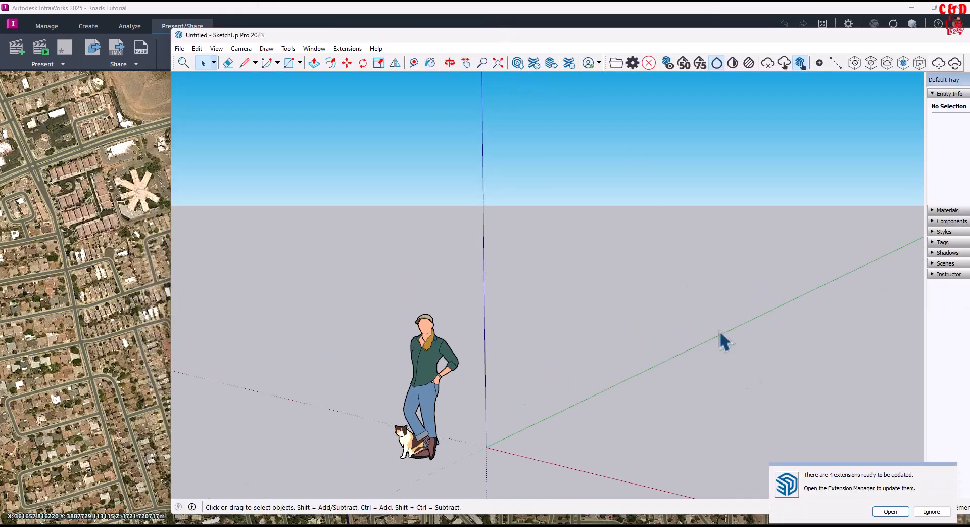
pyautogui.click(925, 512)
pyautogui.moveTo(560, 37); pyautogui.dragTo(500, 3)
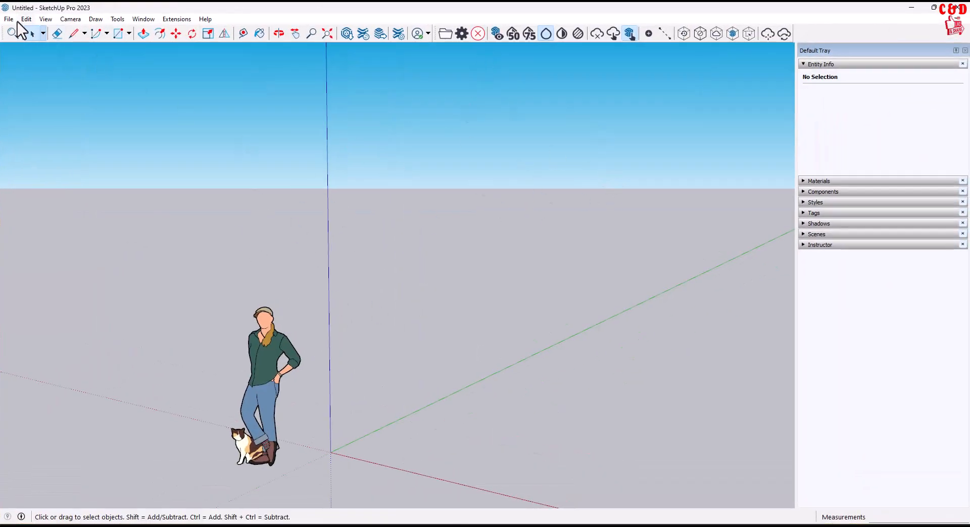
pyautogui.moveTo(186, 268); pyautogui.dragTo(326, 489)
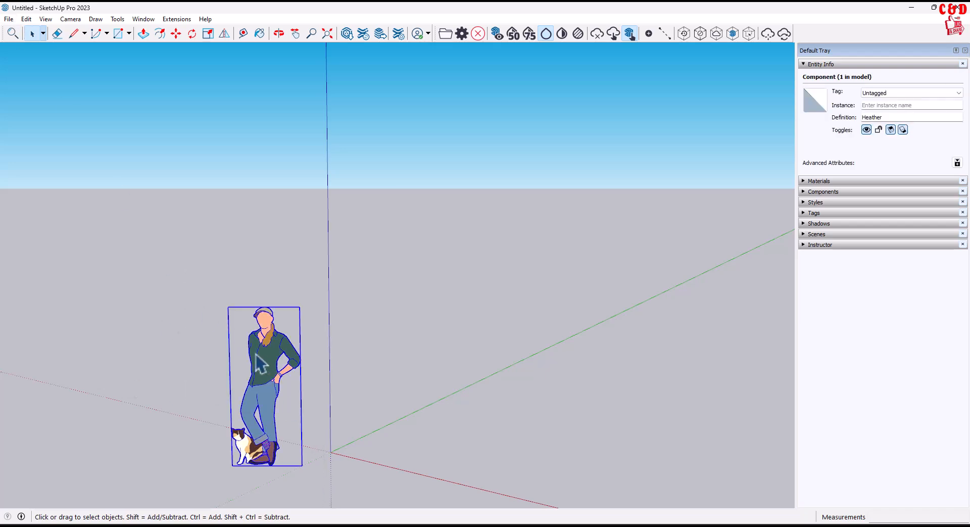
pyautogui.press('Delete')
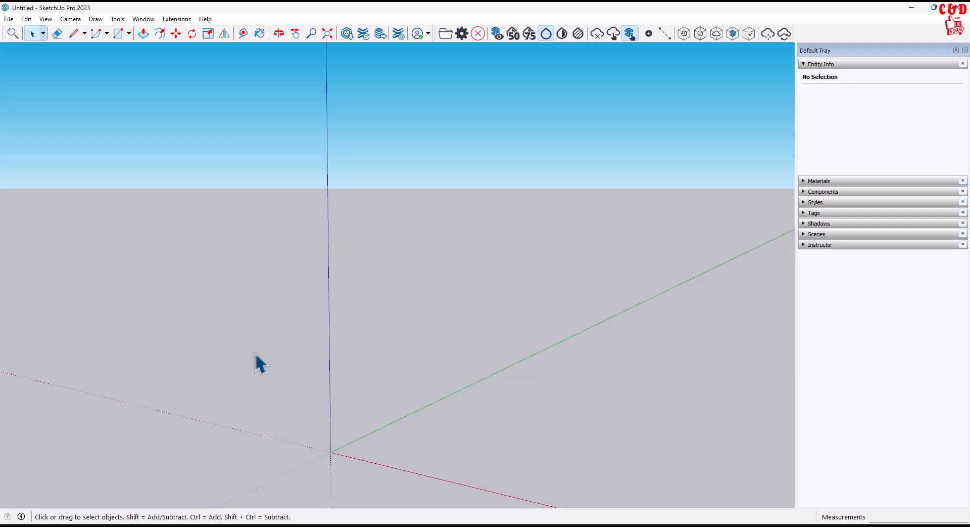
# - Import IM_Export.dae from the Infraworks folder, keeping Validate Dae file enabled in the import options
pyautogui.moveTo(509, 416); pyautogui.dragTo(465, 406, button='middle')
pyautogui.scroll(-5, 133, 277)
pyautogui.scroll(2, 183, 292)
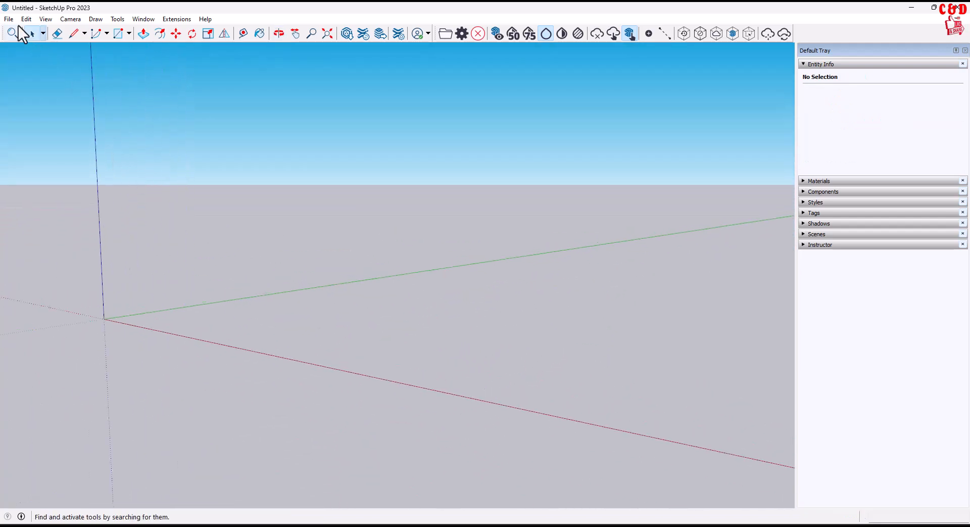
pyautogui.click(9, 19)
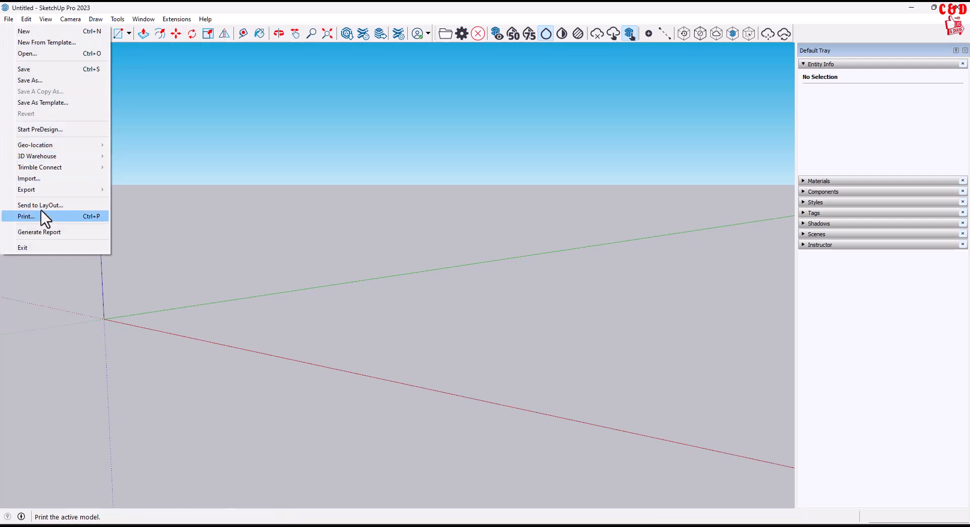
pyautogui.click(69, 180)
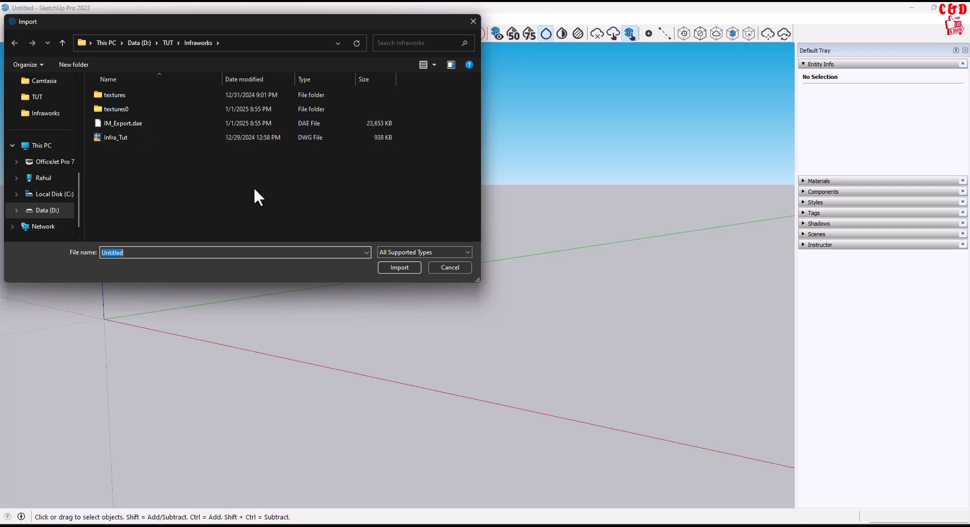
pyautogui.click(163, 123)
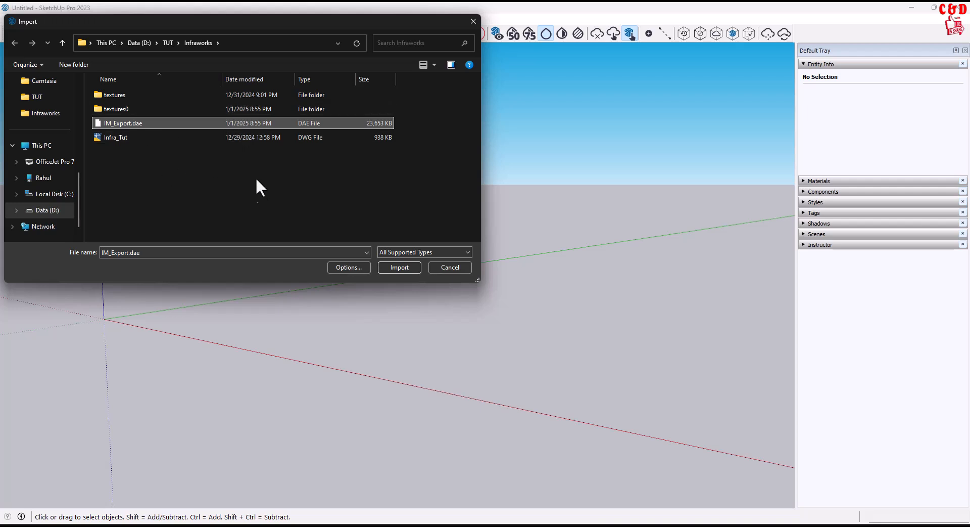
pyautogui.click(360, 269)
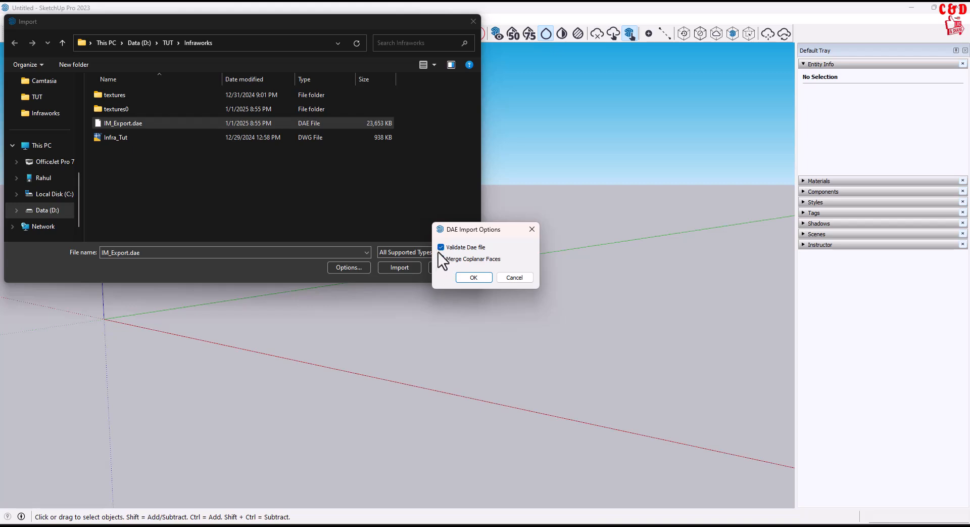
pyautogui.click(474, 277)
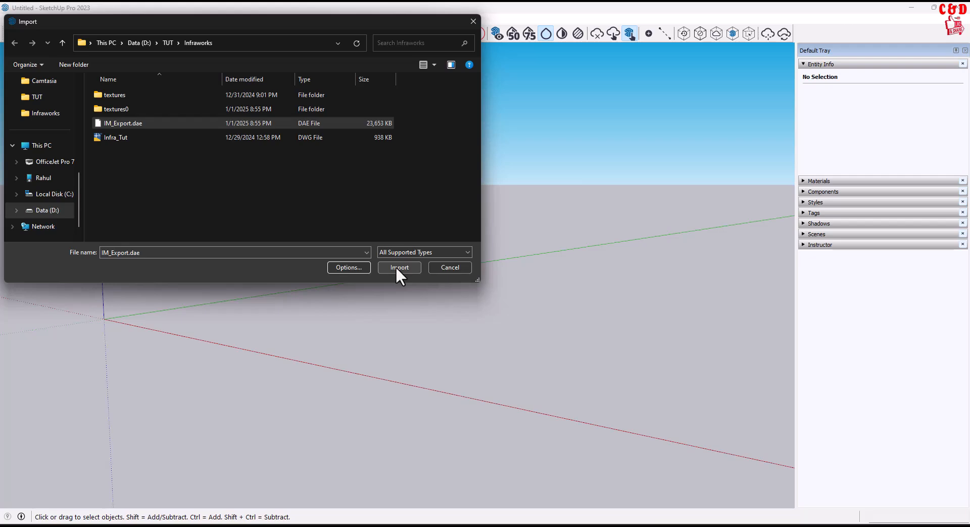
pyautogui.click(396, 266)
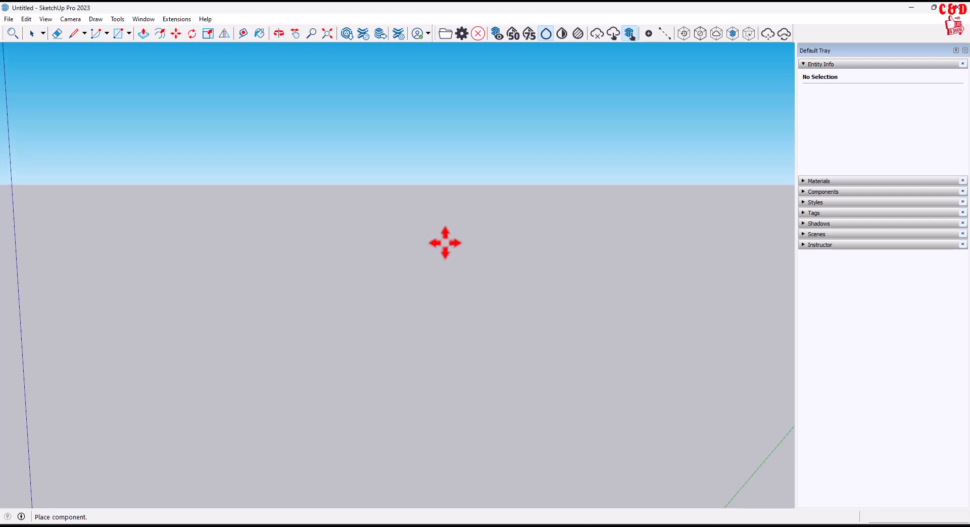
# - Place the imported component at the model origin and clear its selection
pyautogui.scroll(-4, 526, 343)
pyautogui.scroll(-3, 485, 308)
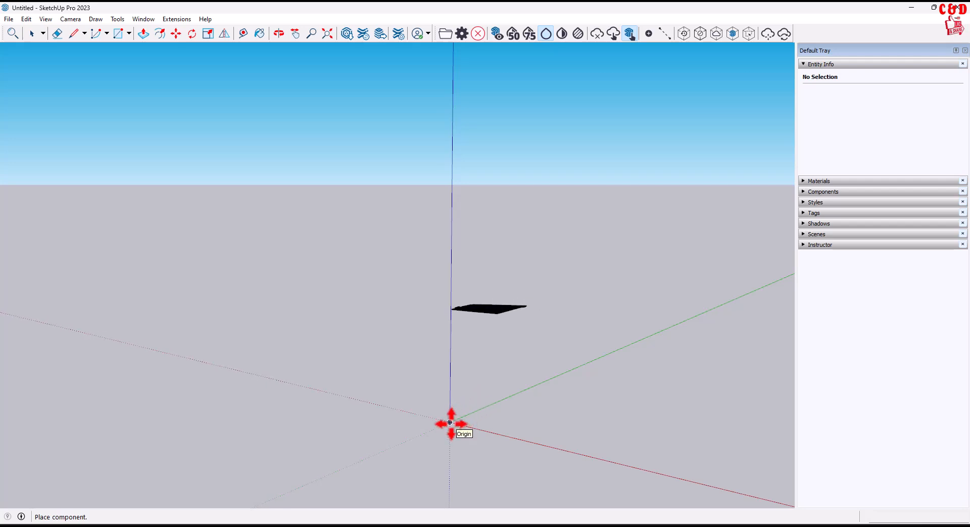
pyautogui.click(450, 422)
pyautogui.scroll(5, 481, 326)
pyautogui.scroll(1, 508, 316)
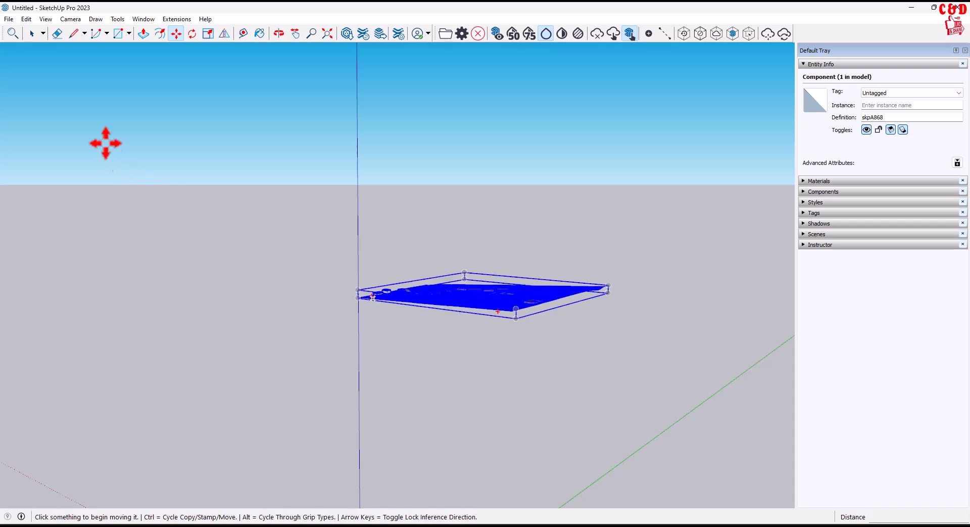
pyautogui.hotkey('ctrl', 't')
pyautogui.click(32, 34)
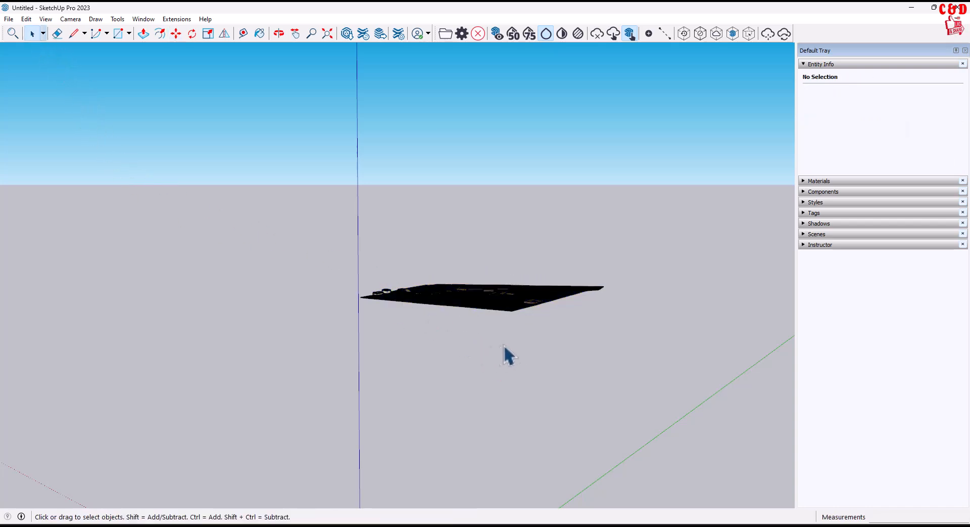
# - Turn off the display of edges so the triangulation mesh on the imported terrain is hidden
pyautogui.moveTo(549, 342); pyautogui.dragTo(325, 429, button='middle')
pyautogui.scroll(3, 378, 409)
pyautogui.scroll(5, 378, 410)
pyautogui.moveTo(575, 433); pyautogui.dragTo(493, 337, button='middle')
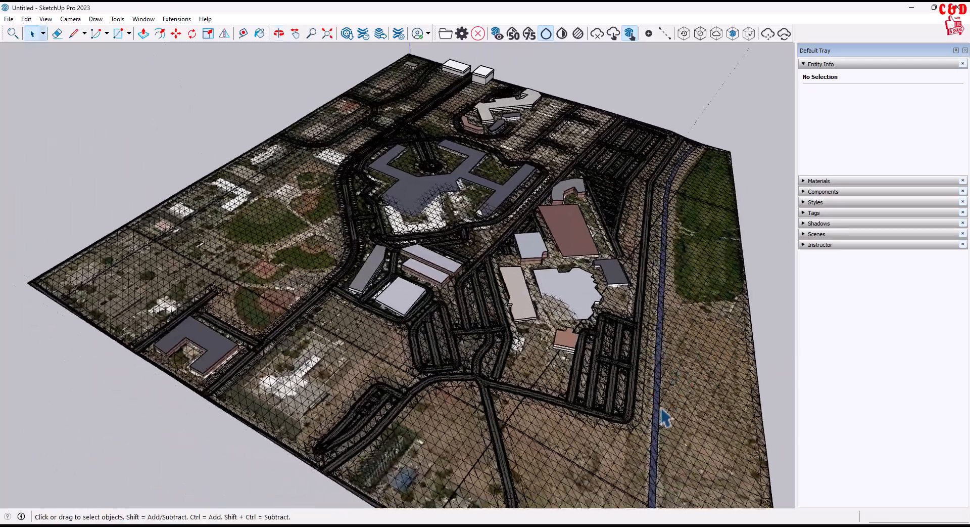
pyautogui.scroll(-2, 493, 336)
pyautogui.scroll(3, 493, 336)
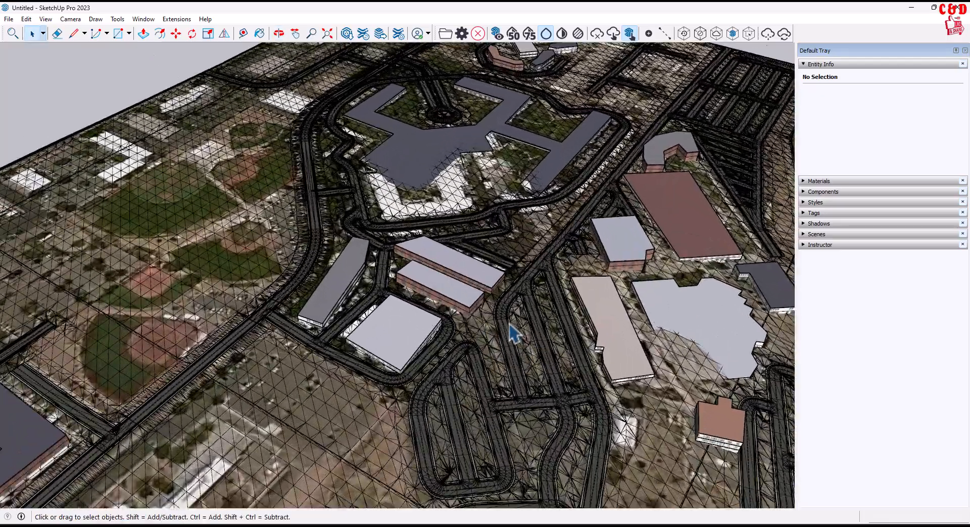
pyautogui.scroll(1, 481, 303)
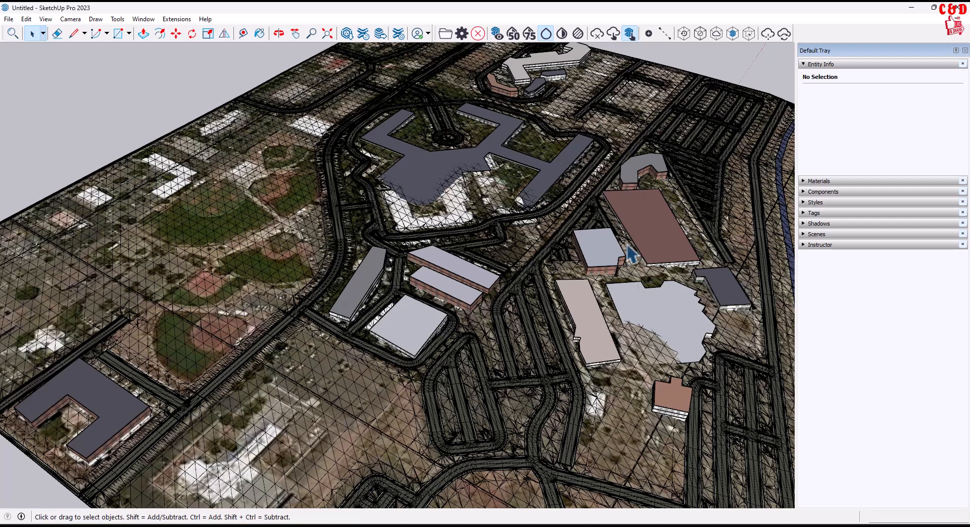
pyautogui.click(48, 18)
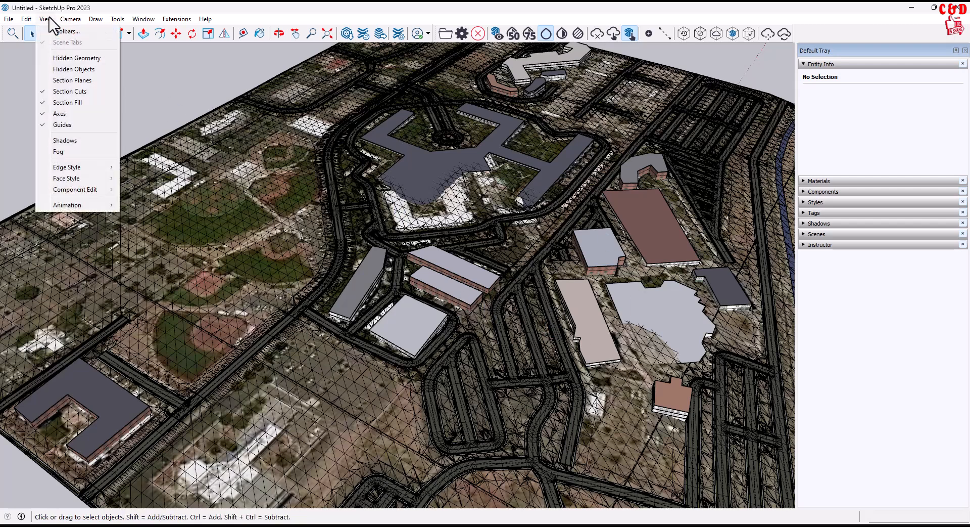
pyautogui.moveTo(101, 167)
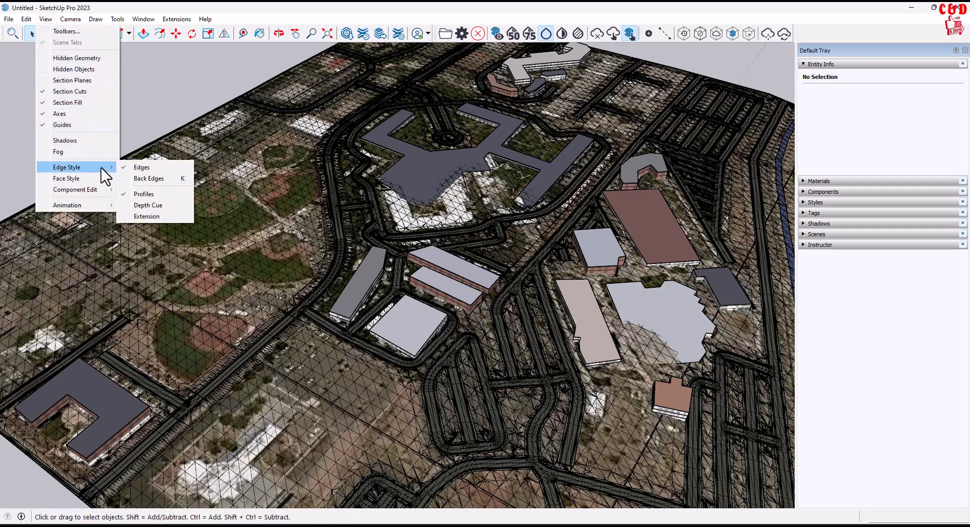
pyautogui.click(146, 165)
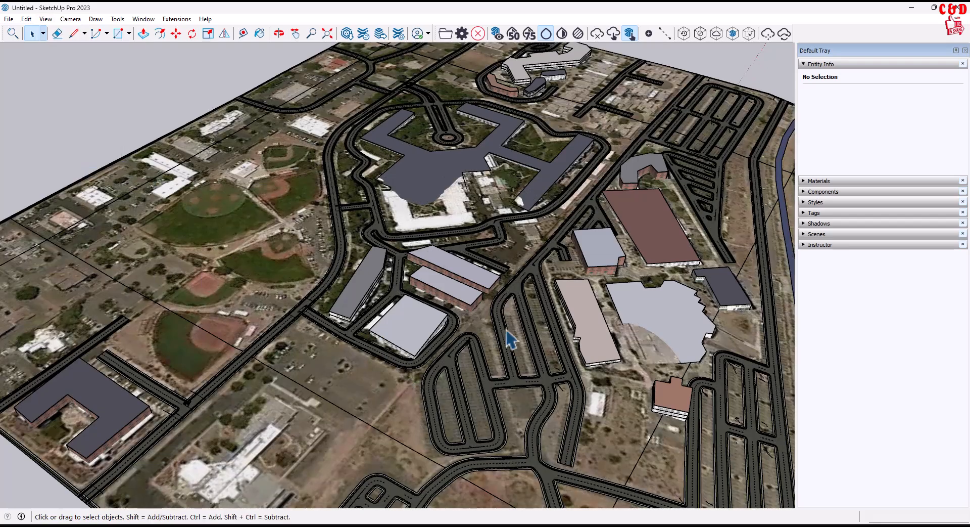
# - Check the available face styles and keep Shaded With Textures
pyautogui.scroll(5, 495, 346)
pyautogui.scroll(-6, 528, 336)
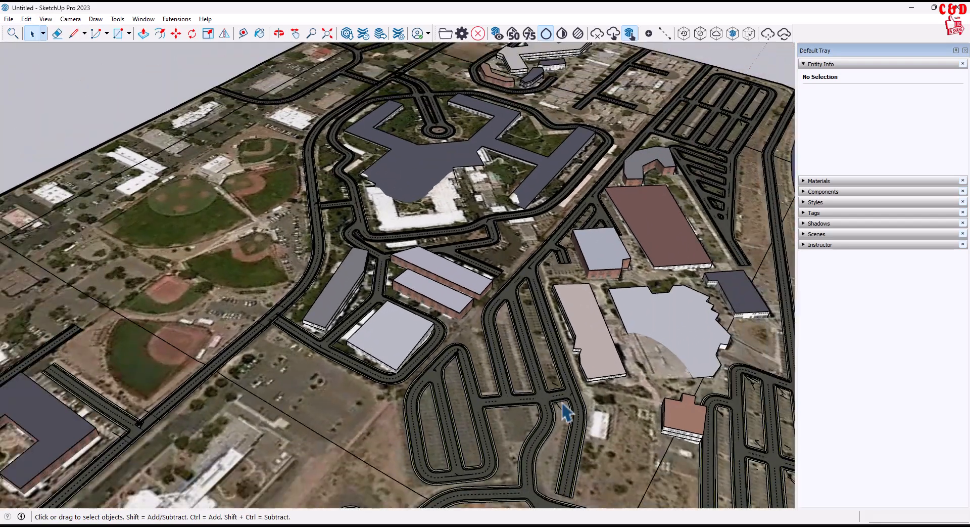
pyautogui.moveTo(555, 411); pyautogui.dragTo(568, 376, button='middle')
pyautogui.click(45, 18)
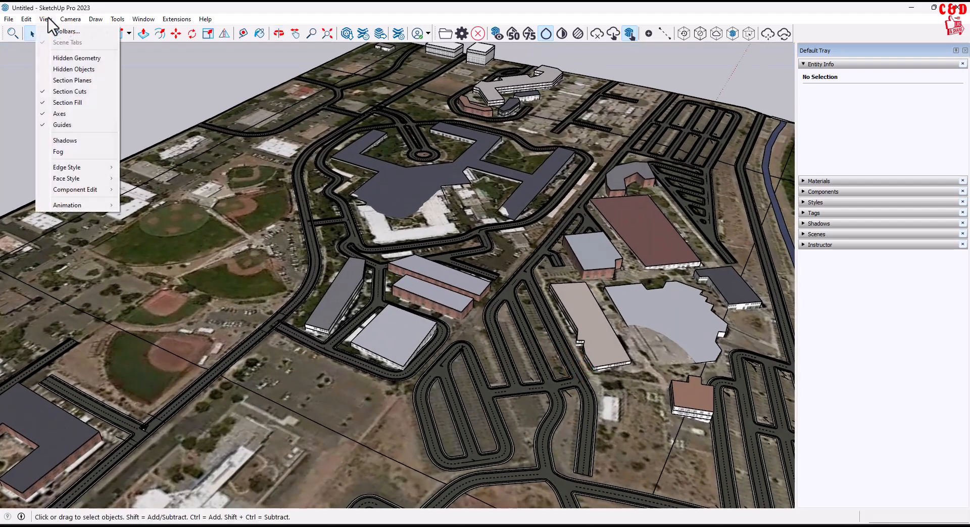
pyautogui.moveTo(76, 178)
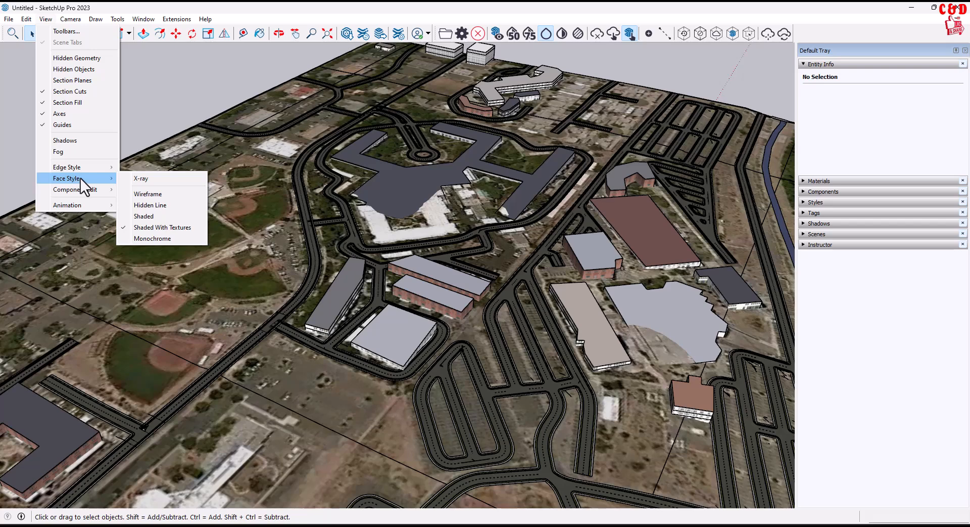
pyautogui.click(167, 108)
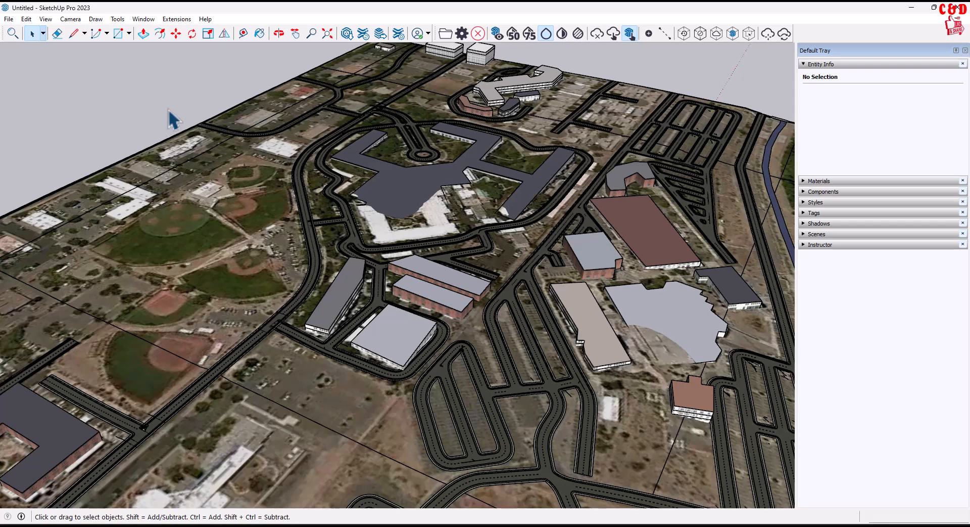
# - Examine the buildings, roads and textured terrain of the imported model from several distances and angles
pyautogui.moveTo(640, 402); pyautogui.dragTo(609, 395, button='middle')
pyautogui.scroll(-5, 592, 374)
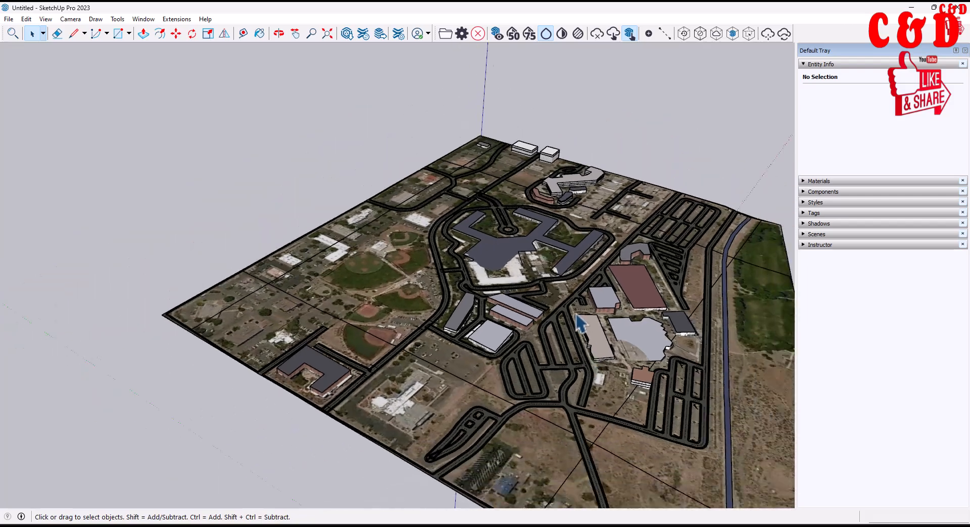
pyautogui.scroll(4, 687, 379)
pyautogui.scroll(-1, 638, 321)
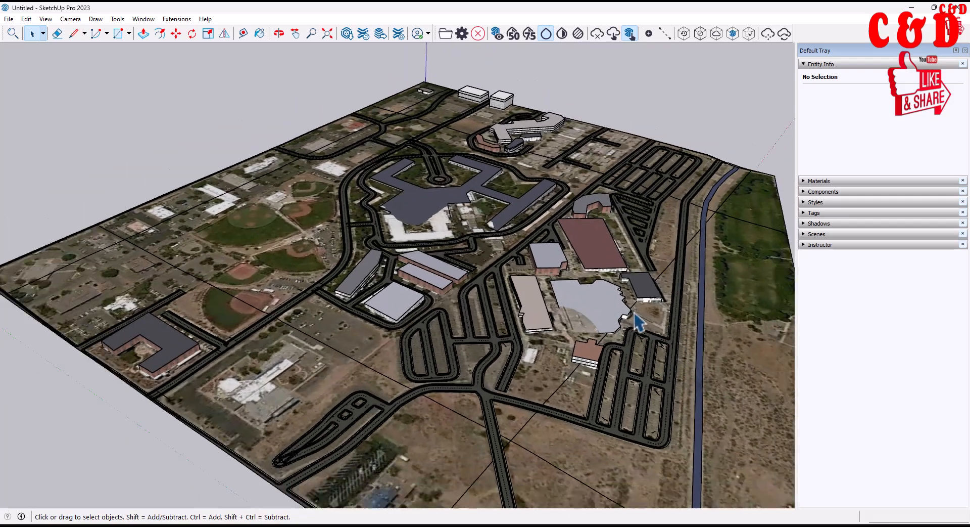
pyautogui.moveTo(580, 416); pyautogui.dragTo(225, 336, button='middle')
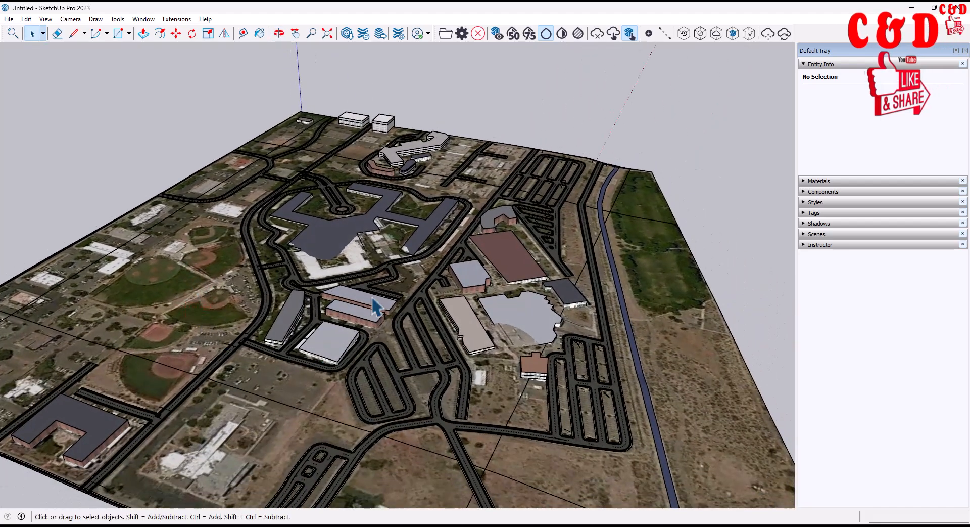
pyautogui.scroll(-3, 356, 327)
pyautogui.scroll(5, 399, 263)
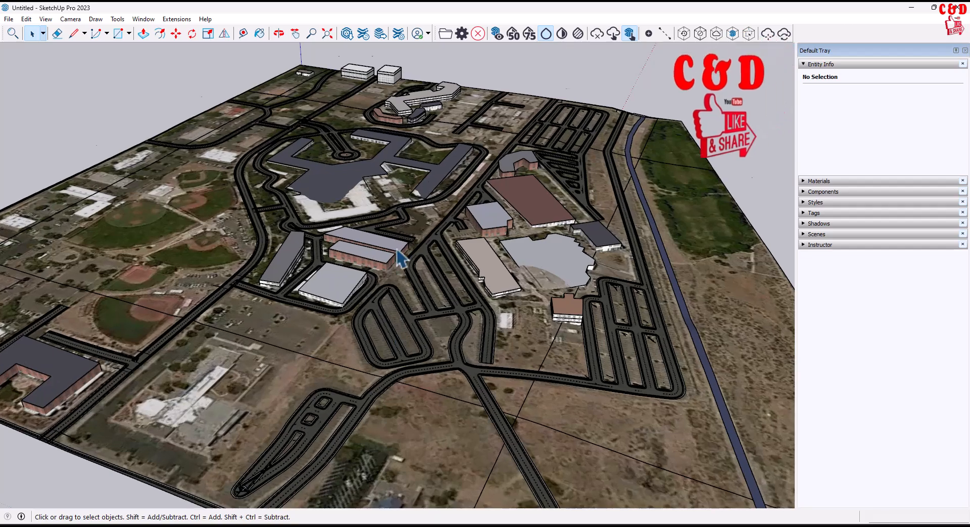
pyautogui.scroll(1, 398, 252)
pyautogui.moveTo(455, 320)
pyautogui.mouseDown(button='middle')
pyautogui.moveTo(450, 327)
pyautogui.moveTo(465, 330)
pyautogui.mouseUp(button='middle')
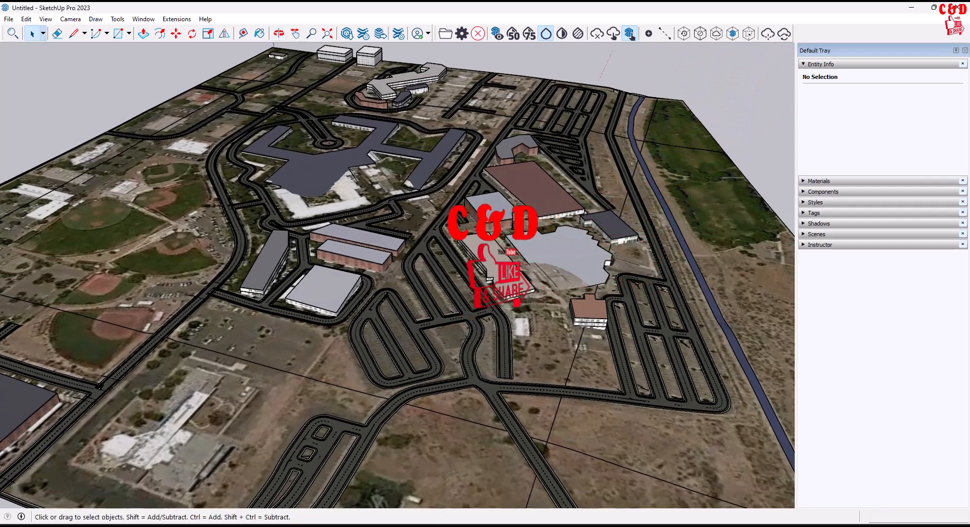